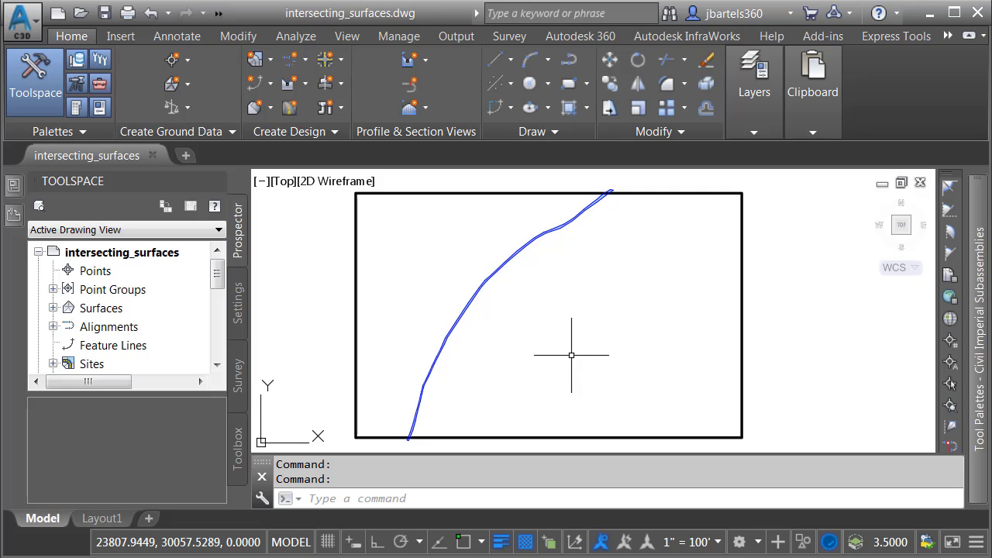
Step: Reload the FIRM-MAP image from External References so the flood map shows again
mouse_move(16, 216)
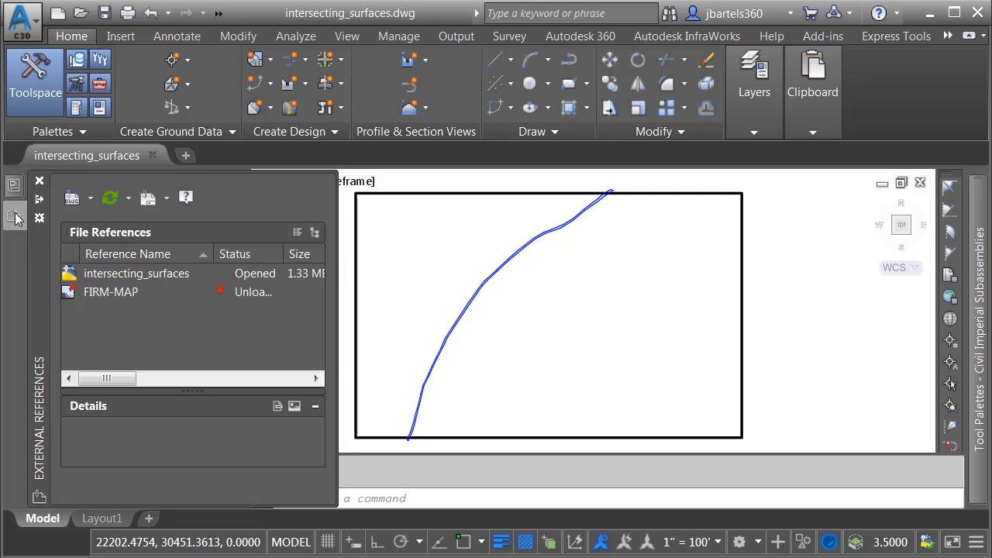
right_click(113, 297)
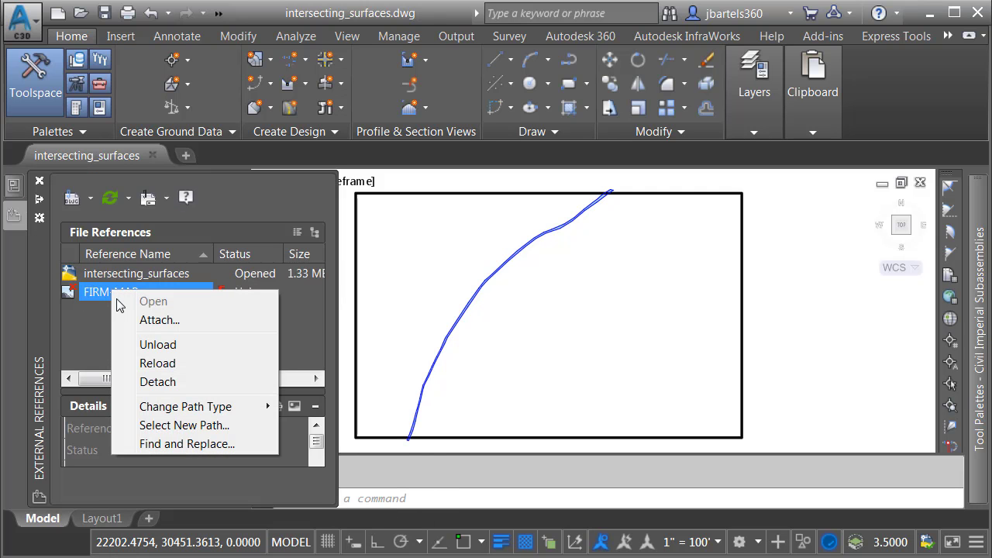
click(147, 363)
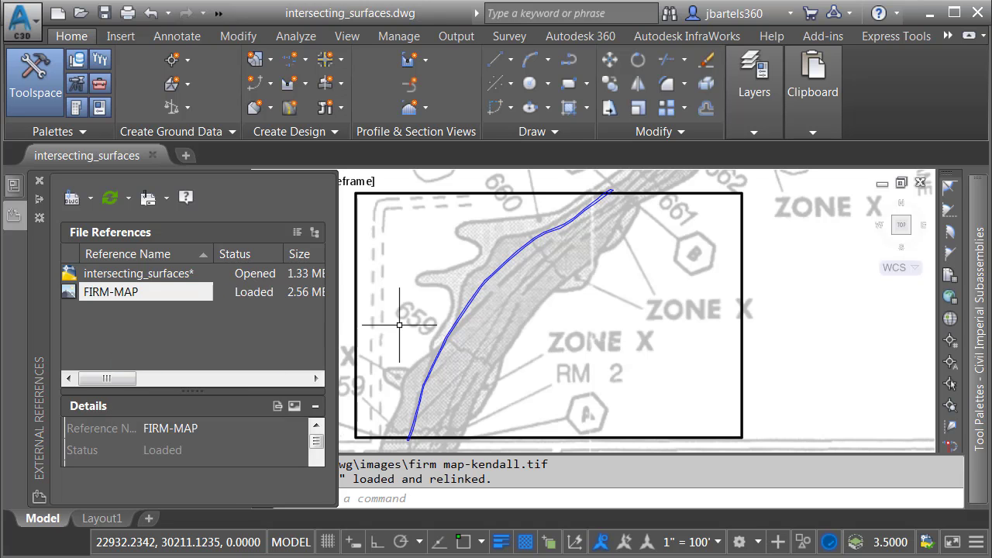
Step: Zoom and pan along the blue line, ending with the whole boundary in view
scroll(494, 279, up, 2)
mouse_move(496, 282)
middle_down()
mouse_move(591, 278)
mouse_move(537, 325)
middle_up()
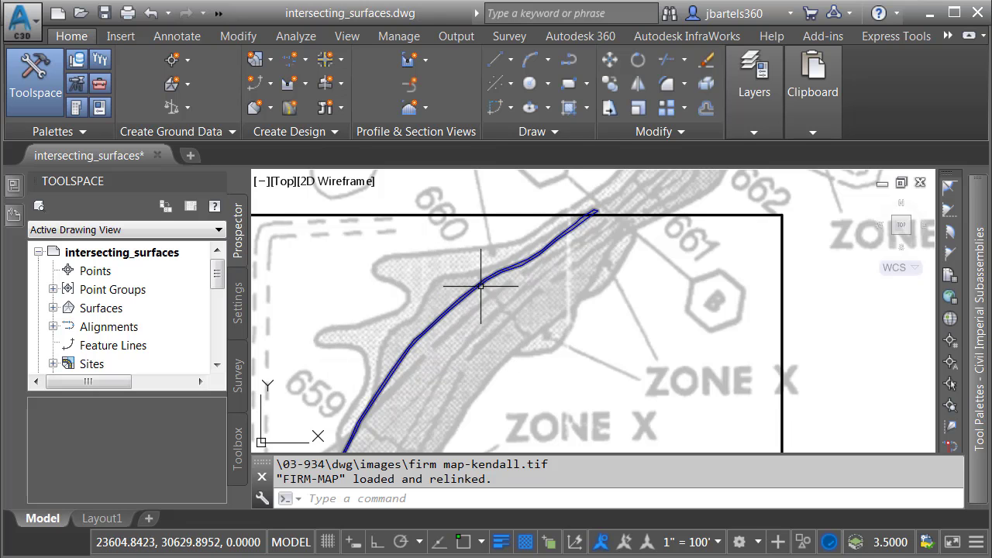
middle_drag(549, 301, 481, 356)
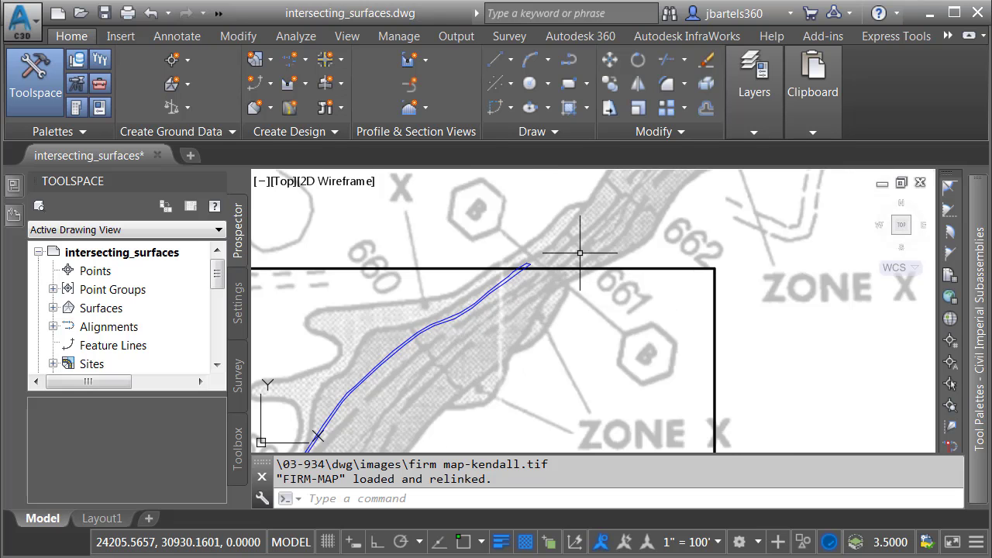
scroll(553, 359, down, 2)
middle_drag(539, 384, 609, 283)
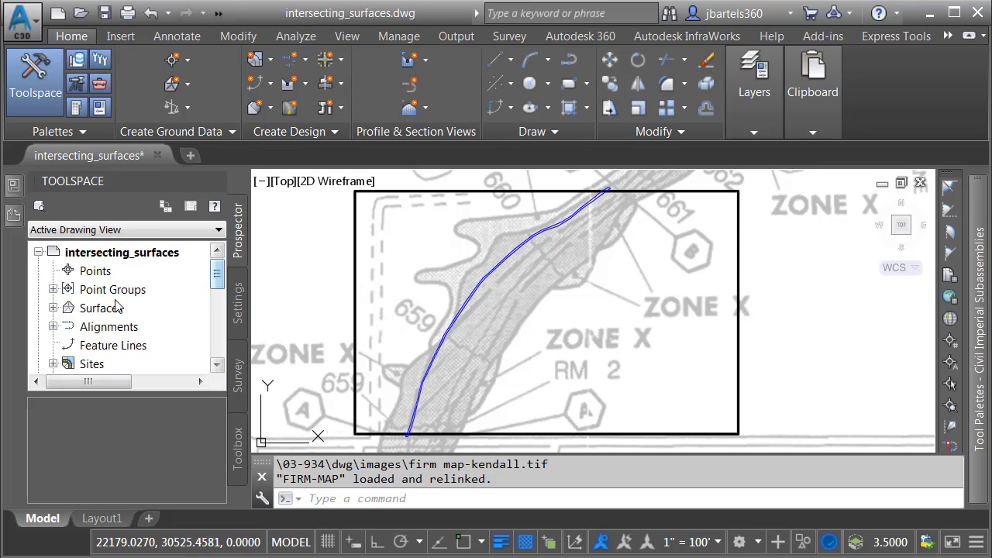
Step: Change the EG surface style to ADSK-EXIST 1 AND 5 in Surface Properties
click(54, 309)
right_click(97, 329)
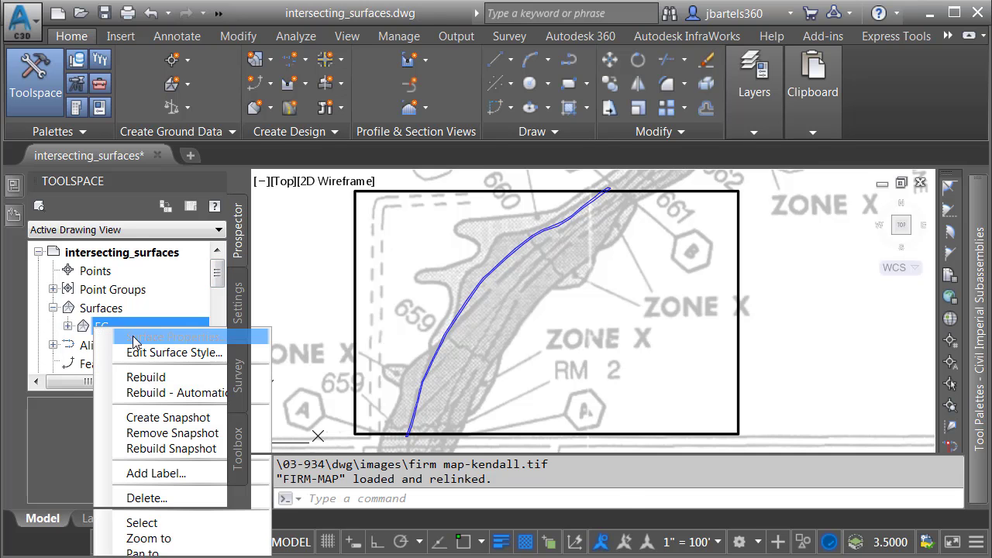
click(159, 337)
click(150, 286)
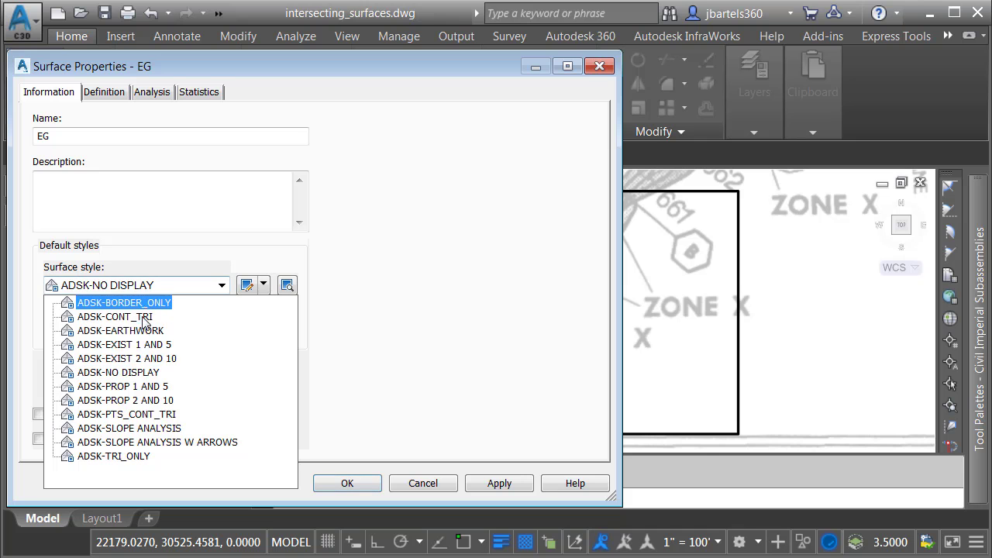
click(139, 341)
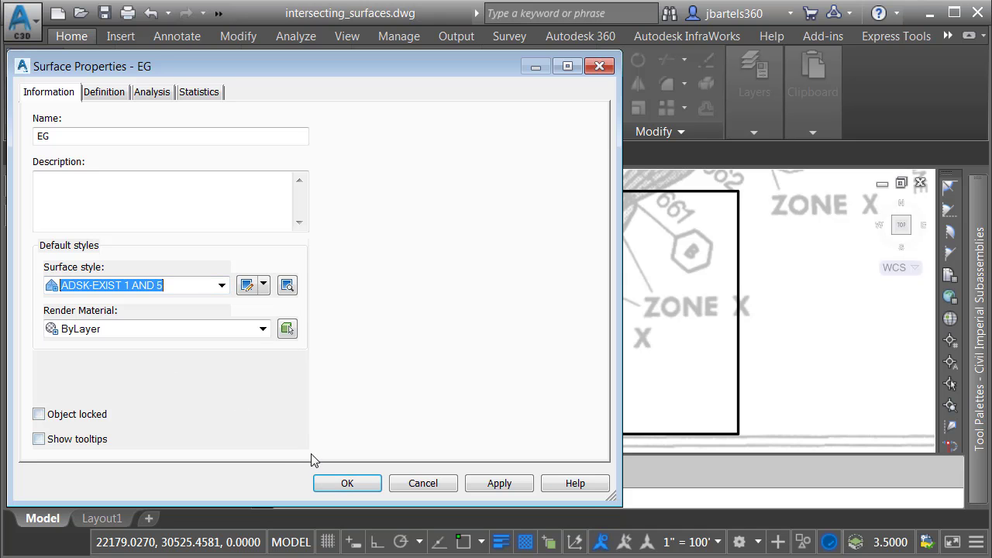
click(359, 479)
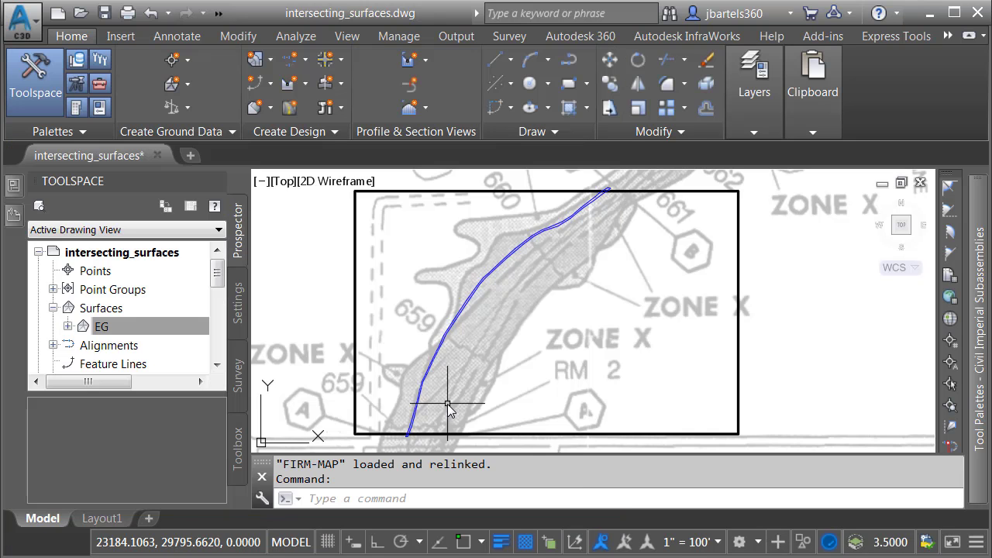
Step: Select the EG contours to check them, then clear the selection
click(529, 341)
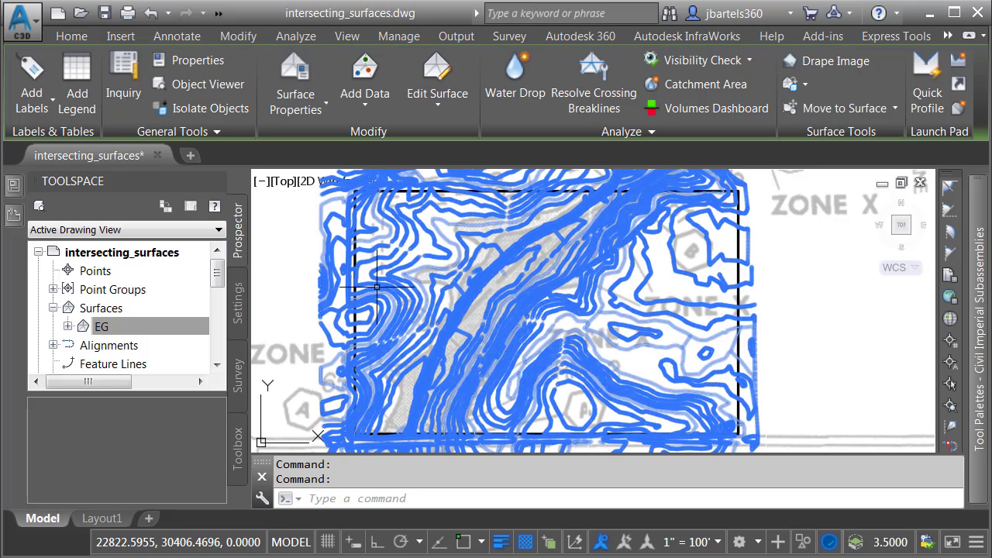
key(Escape)
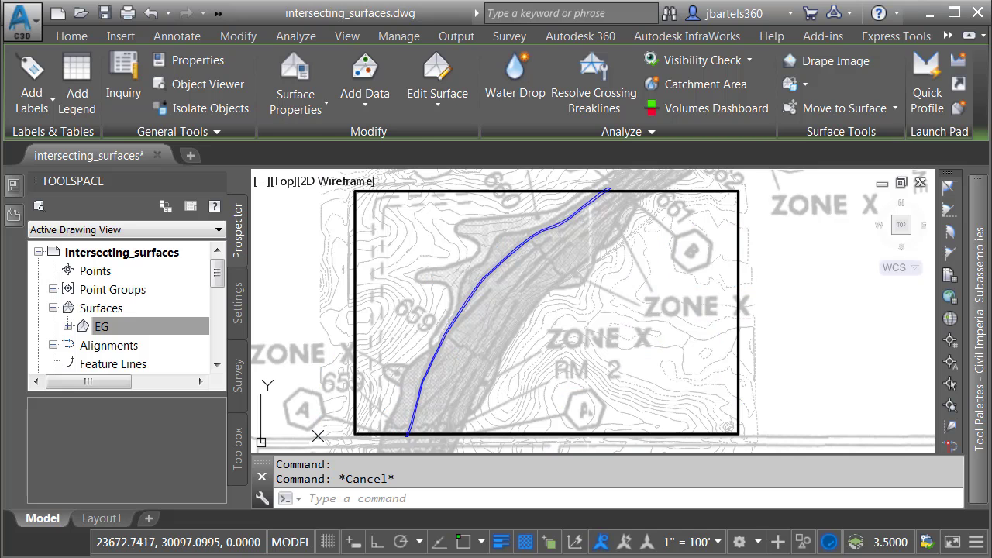
key(Escape)
scroll(514, 345, up, 3)
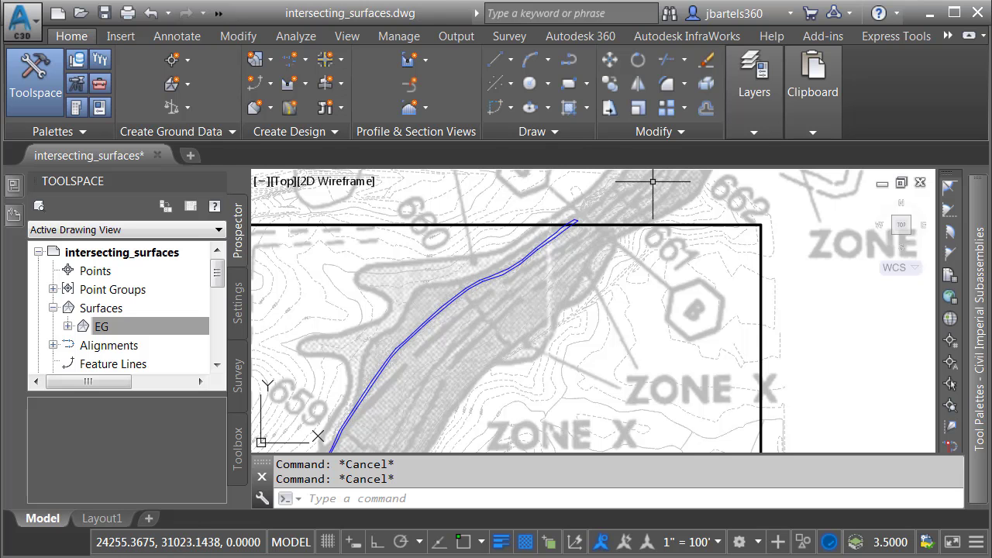
Step: Turn on the $flood-elevations layer from the expanded Layers panel
click(763, 134)
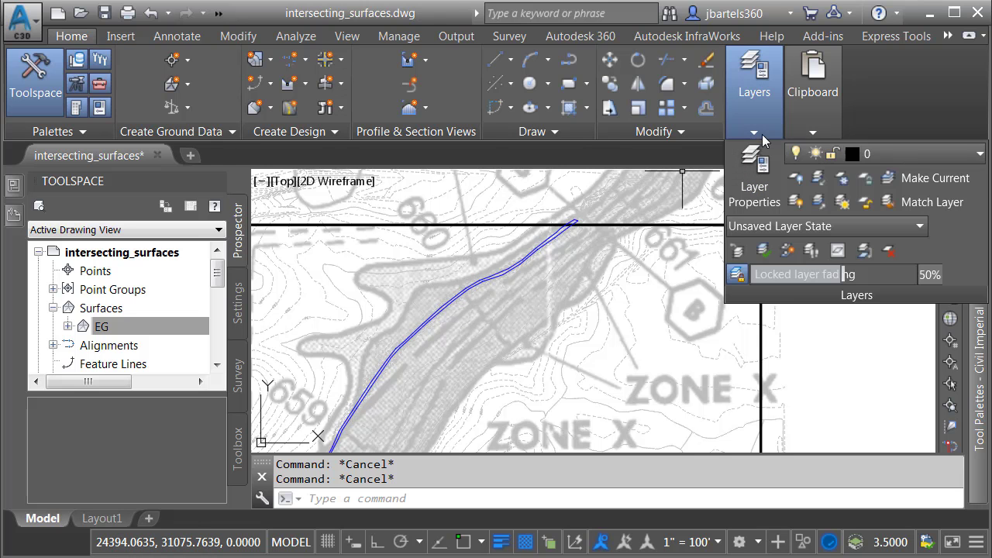
click(884, 155)
scroll(934, 171, up, 1)
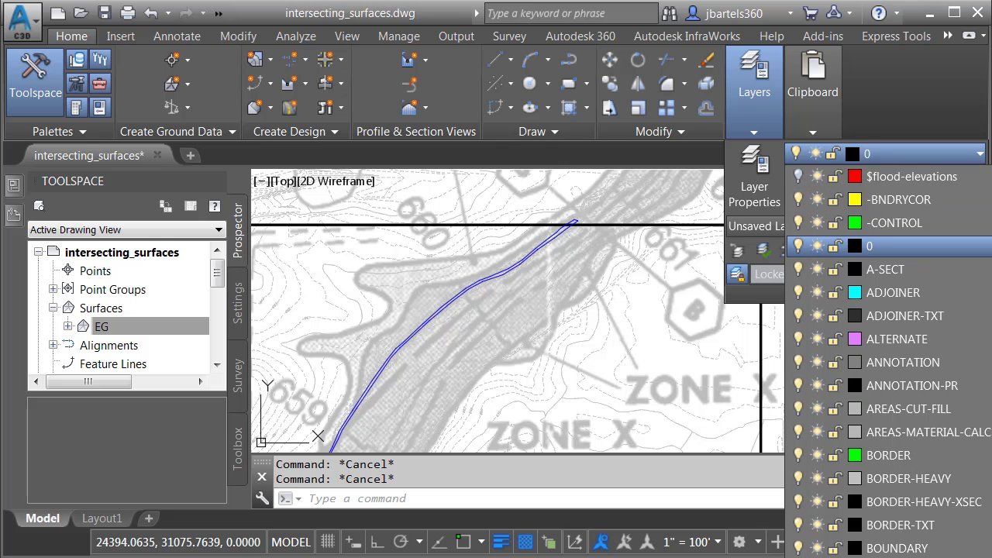
click(800, 177)
key(Escape)
scroll(643, 287, down, 1)
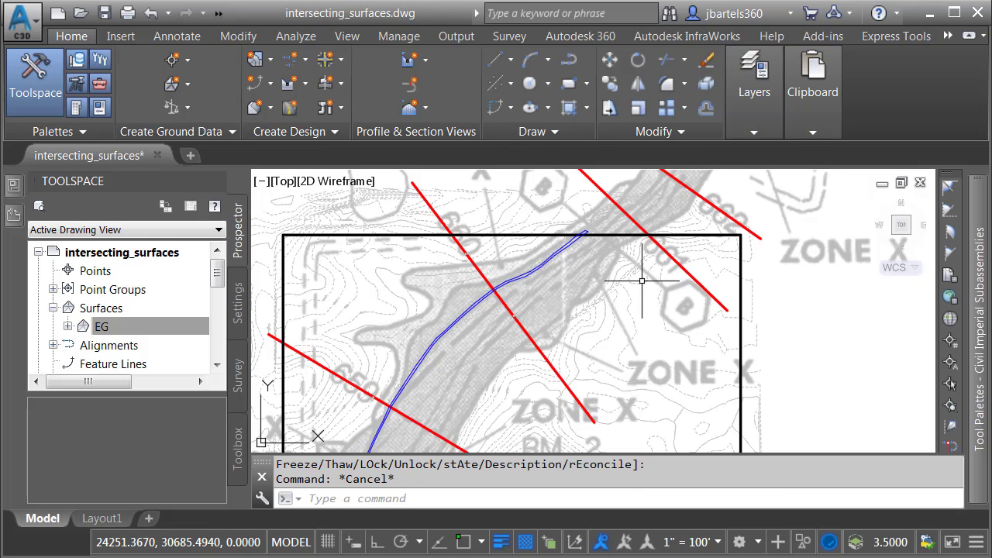
Step: Select a red flood elevation line and confirm its elevation is 659 in Properties
middle_drag(640, 282, 605, 317)
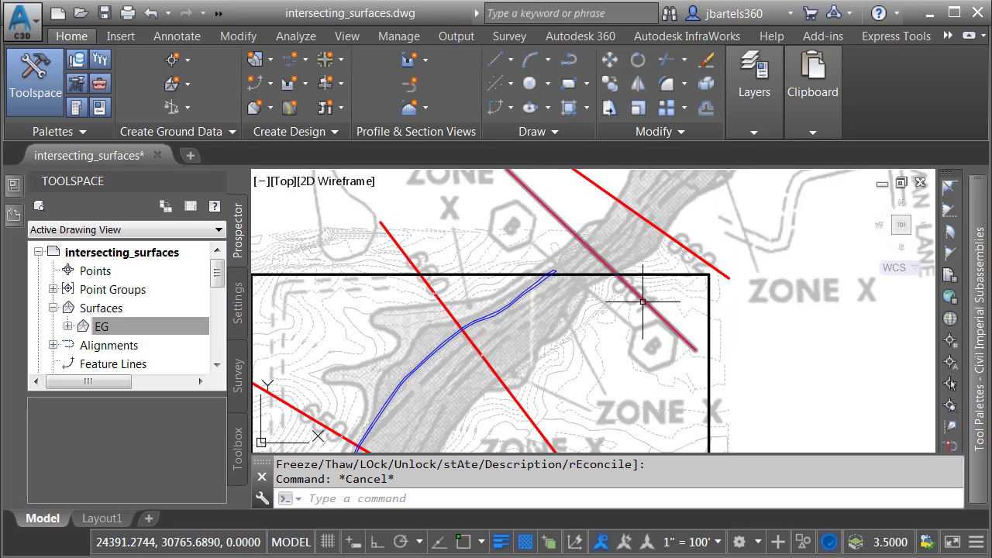
middle_drag(535, 353, 582, 295)
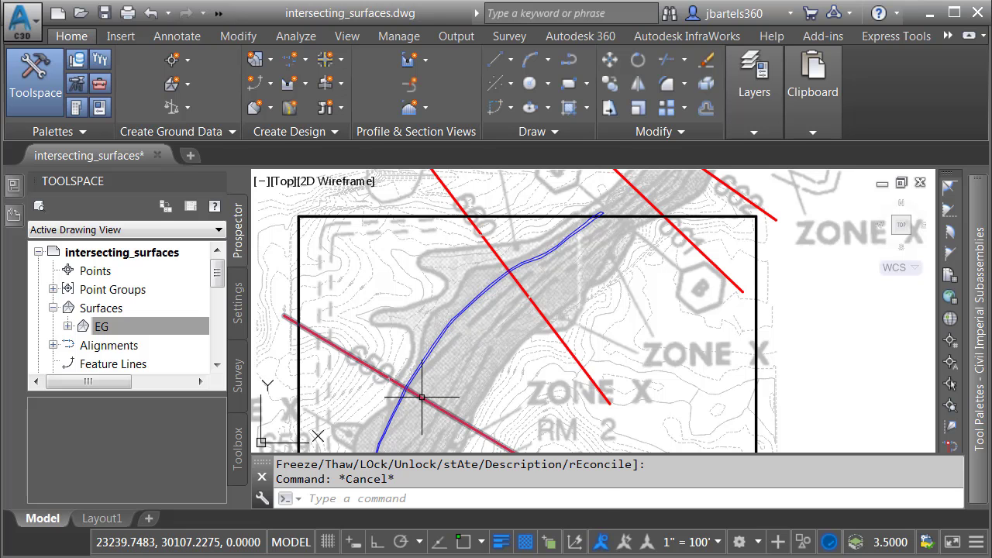
mouse_move(422, 397)
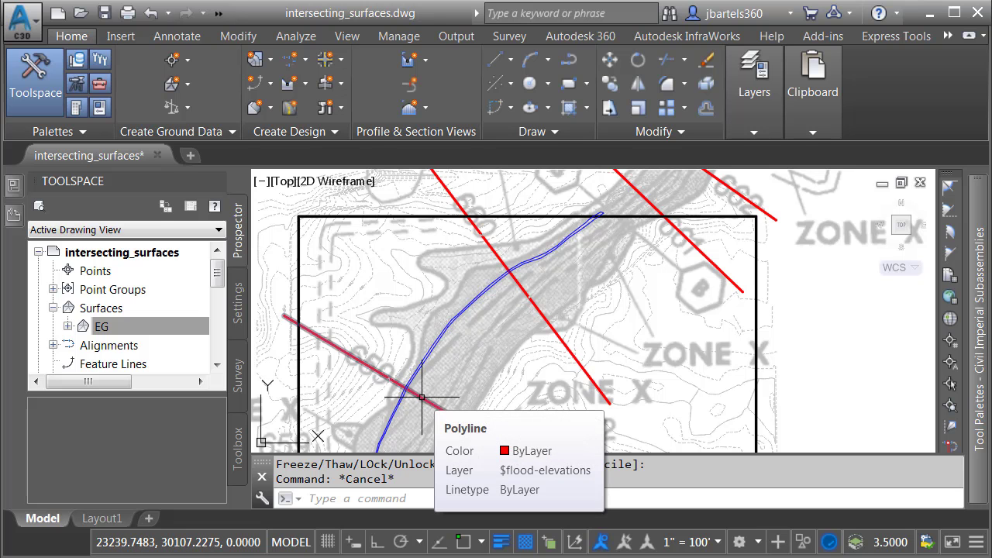
click(422, 397)
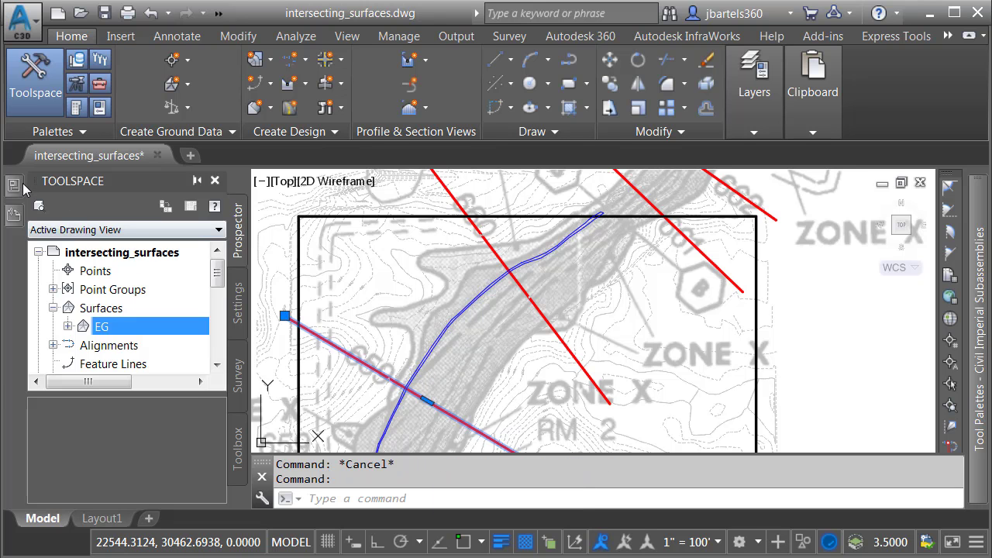
mouse_move(13, 214)
drag(56, 230, 64, 347)
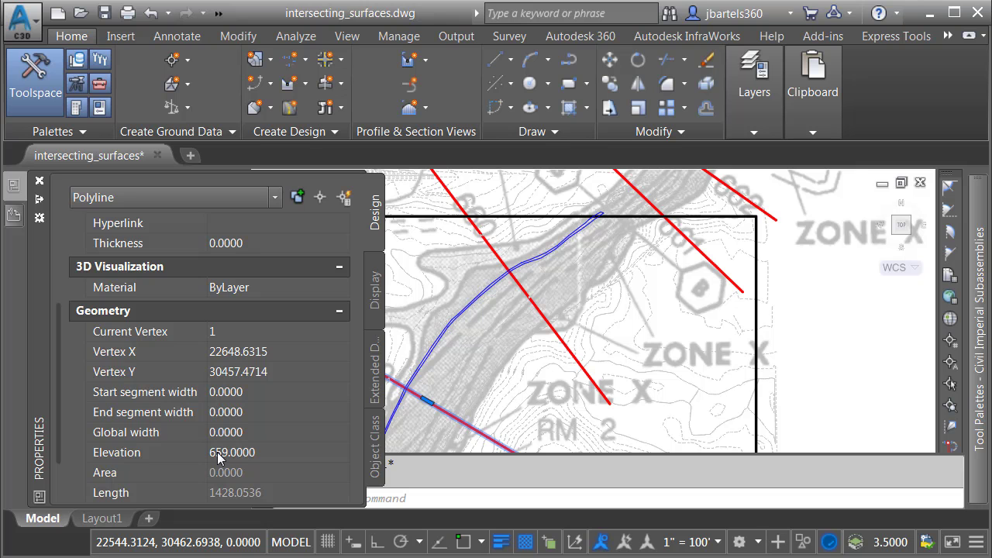
key(Escape)
key(Escape)
scroll(362, 361, up, 3)
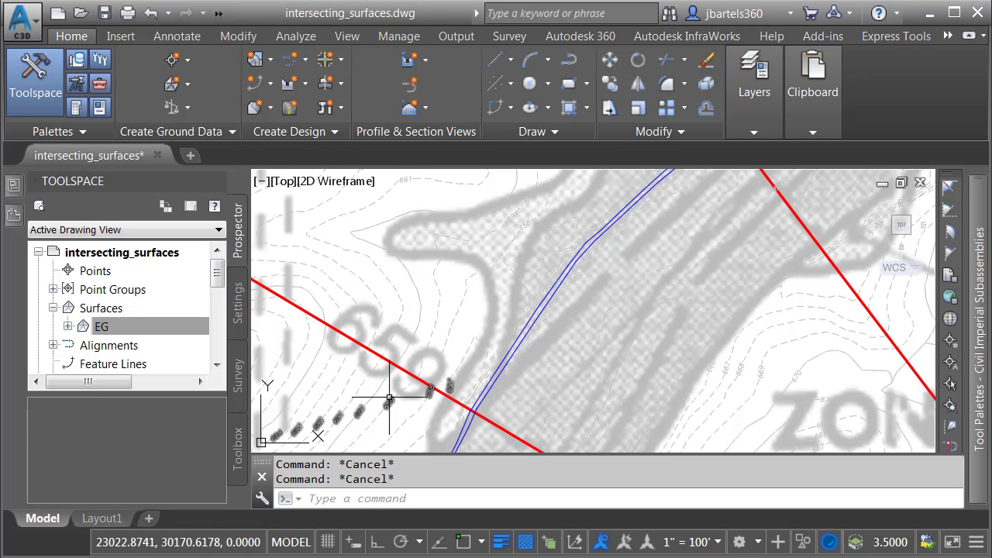
Step: Unload the FIRM-MAP image, leaving only contours, red flood lines and the blue line
scroll(410, 388, down, 5)
middle_drag(488, 377, 494, 330)
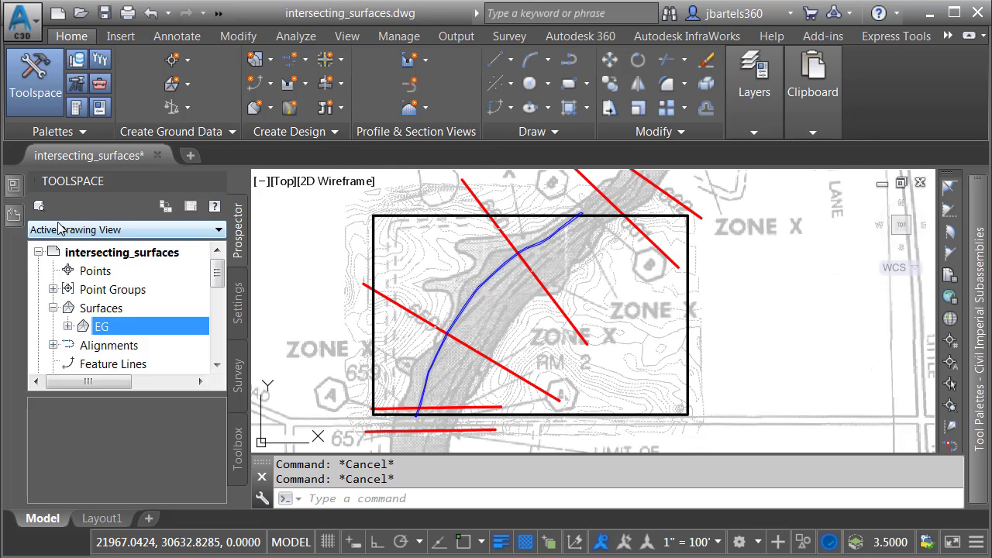
click(13, 215)
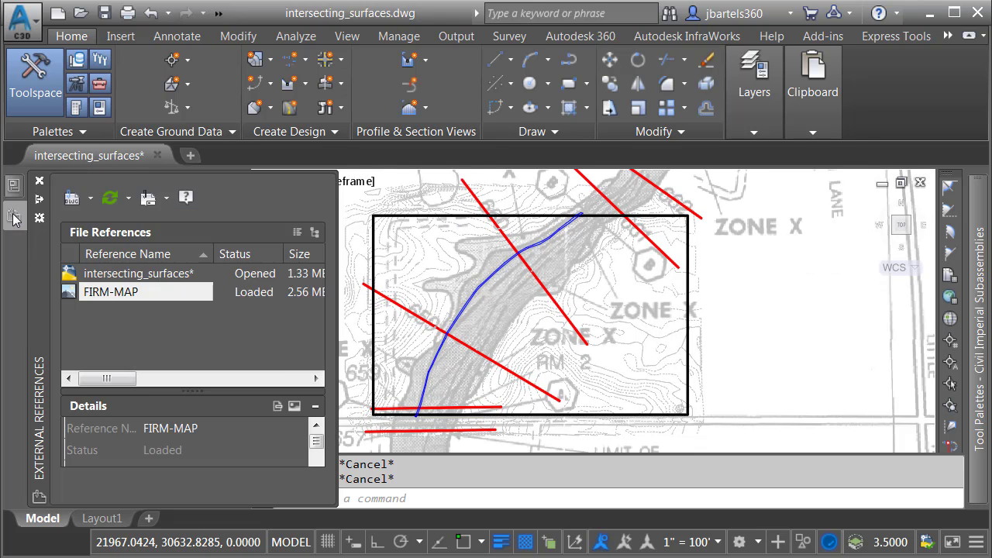
right_click(97, 292)
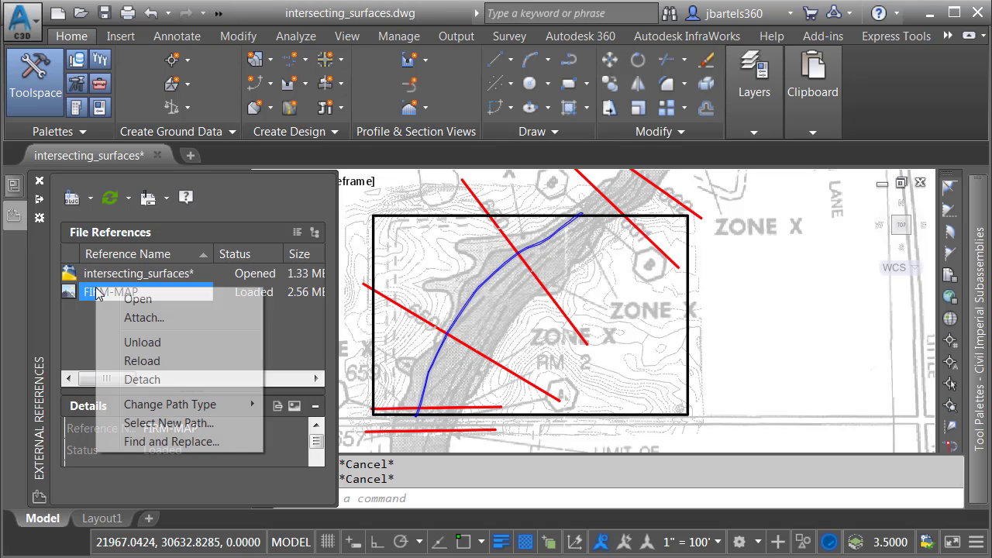
click(132, 342)
key(Escape)
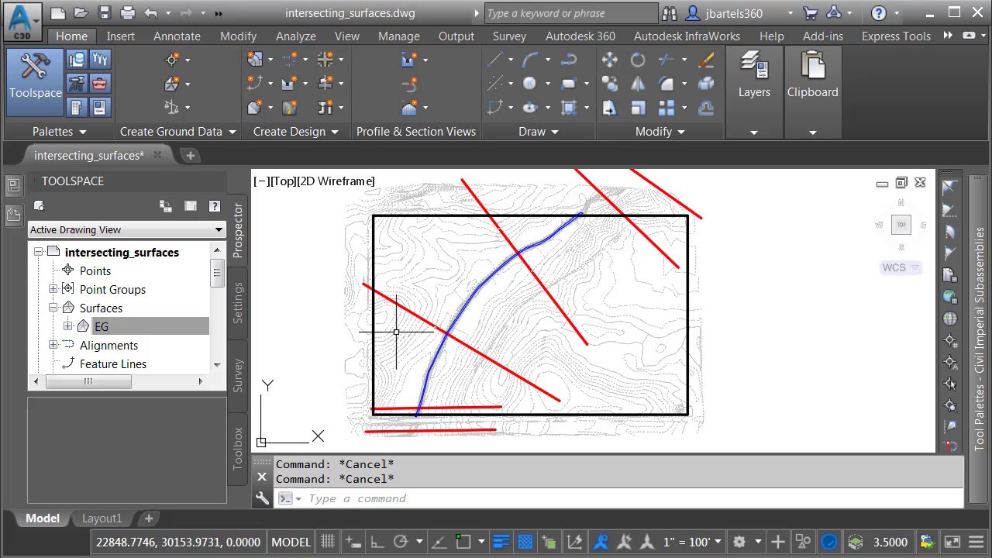
click(417, 316)
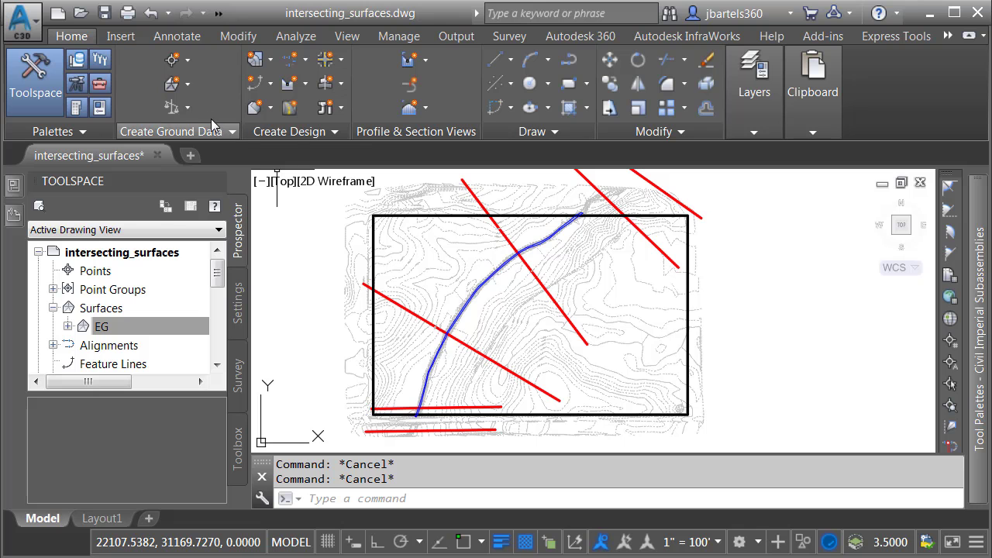
Step: Create a new TIN surface and name it FloodSurface
click(184, 85)
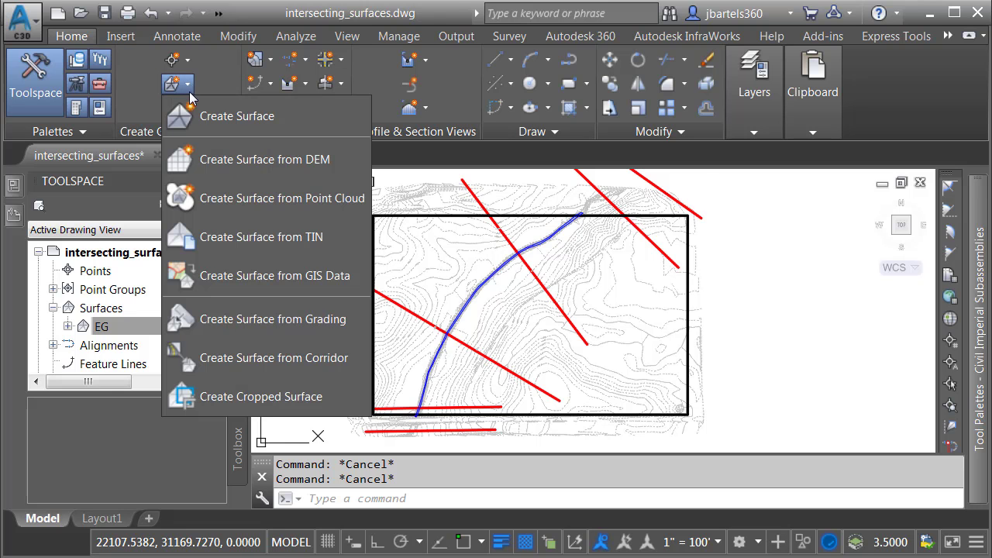
click(201, 116)
click(505, 241)
text(FloodSurface)
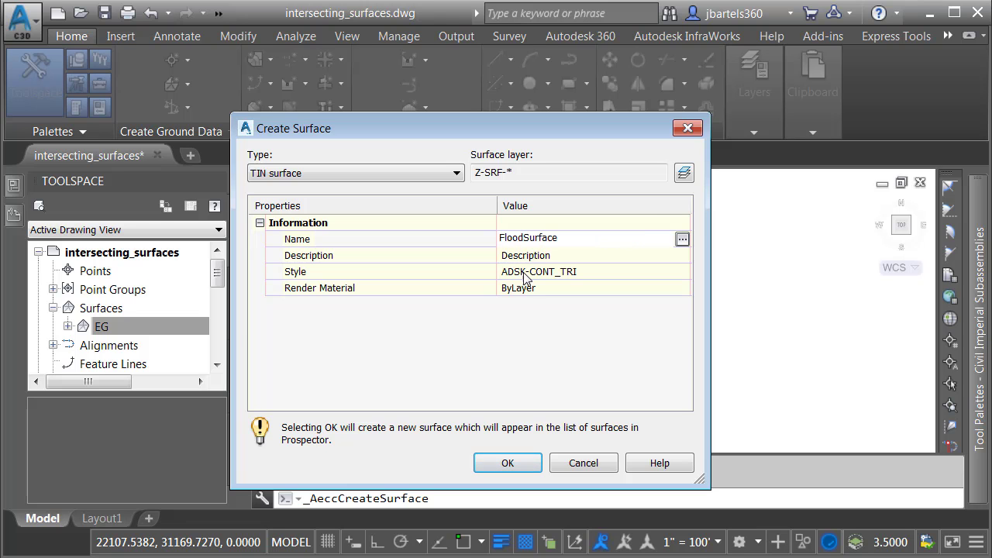
click(509, 464)
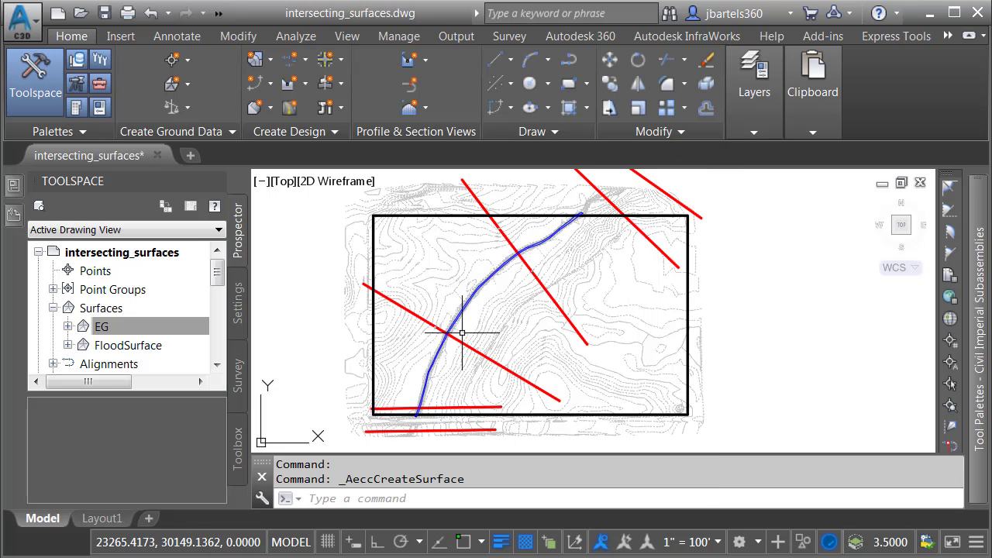
Step: Start adding breaklines to FloodSurface, accepting the default breakline settings
click(240, 35)
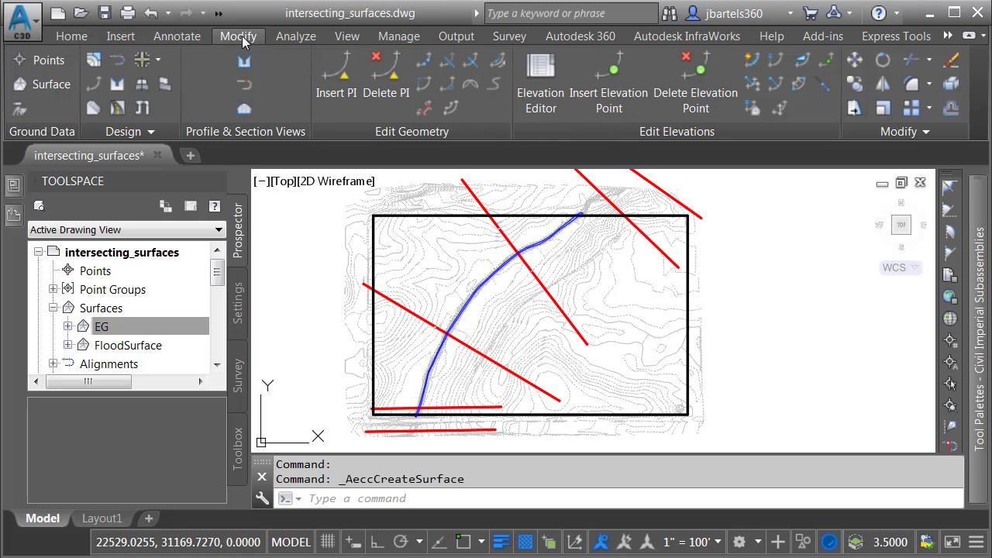
click(53, 83)
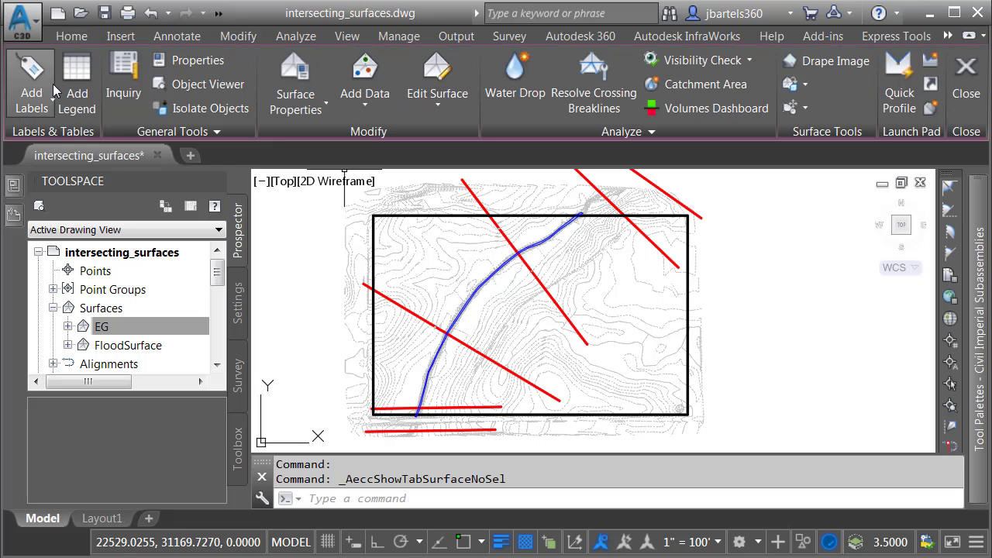
click(366, 105)
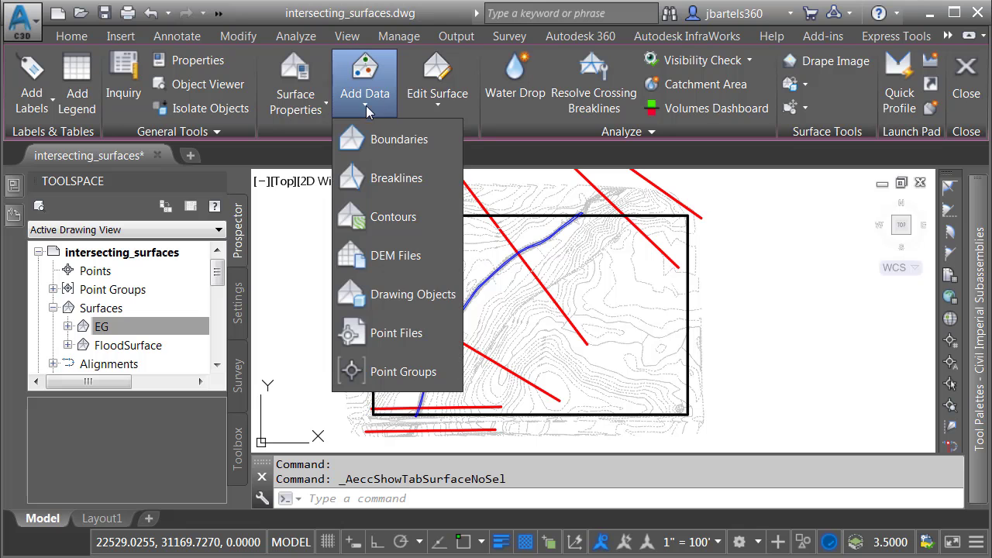
click(388, 179)
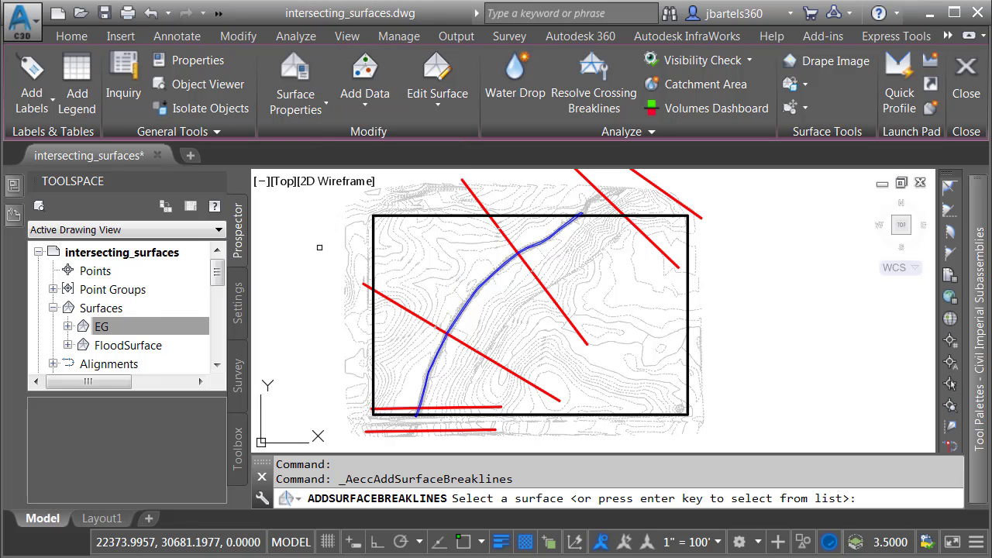
key(Return)
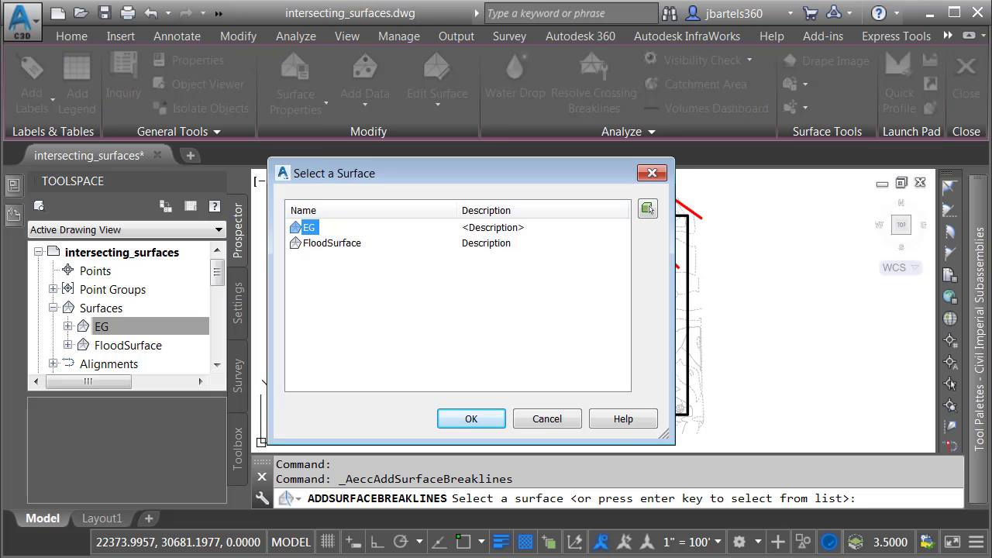
click(326, 243)
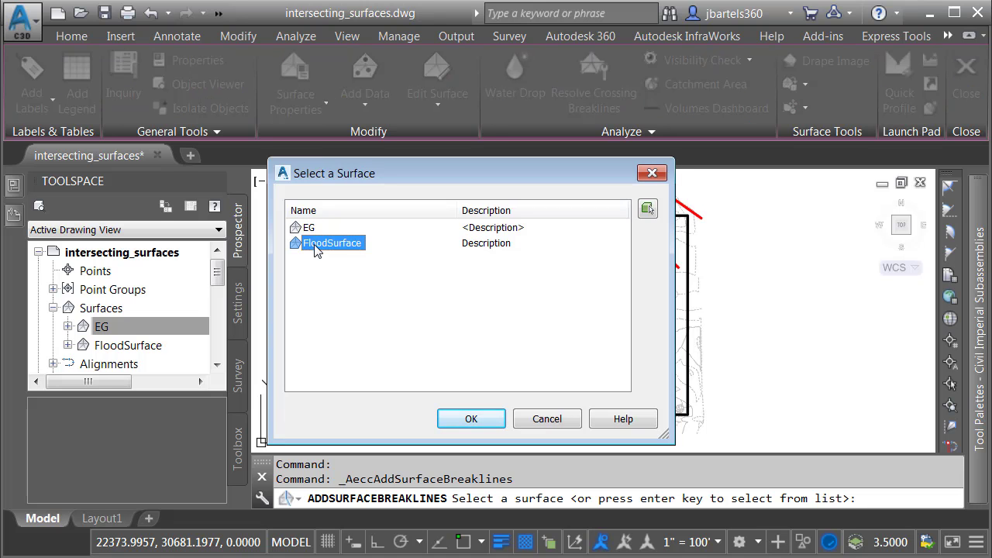
click(449, 417)
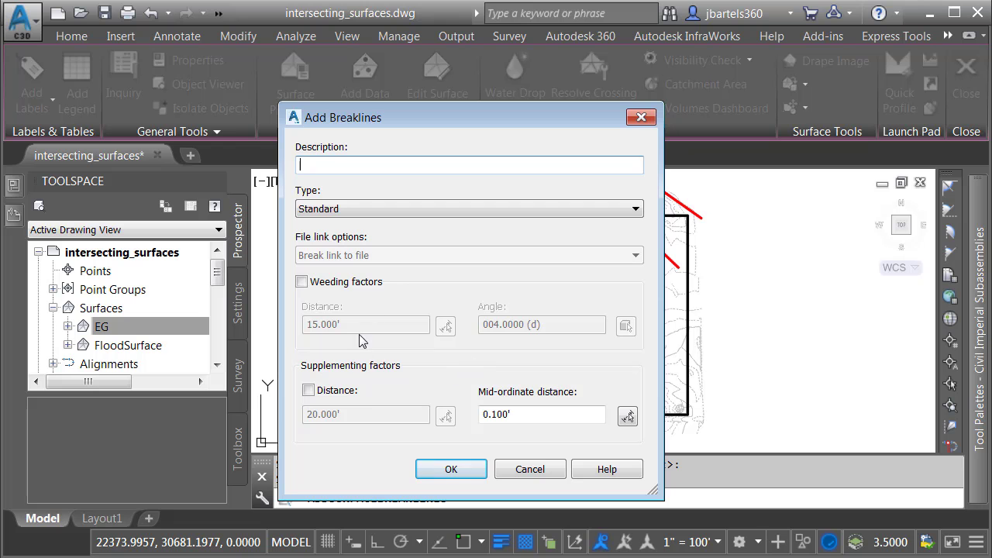
click(449, 470)
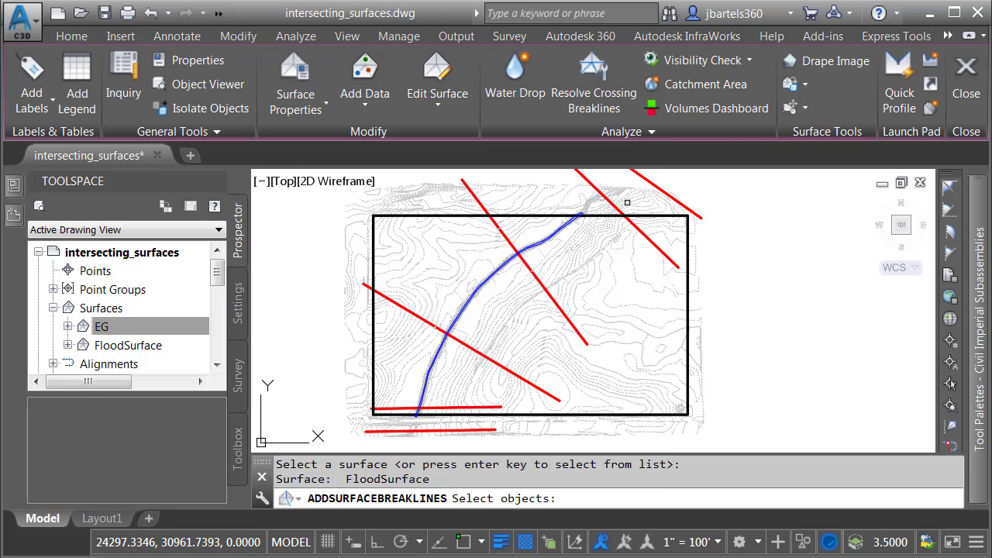
Step: Pick the six red flood elevation lines as the breaklines
click(640, 178)
click(616, 208)
click(547, 290)
click(463, 342)
click(436, 408)
click(438, 430)
key(Return)
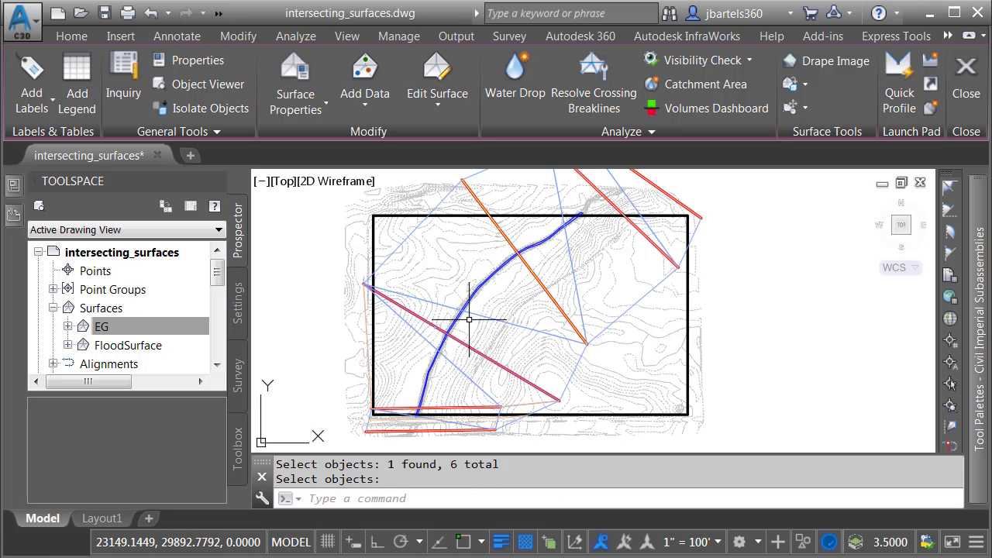
Step: Show EG and FloodSurface together in Object Viewer, tilted and zoomed onto the flooded valley
key(Return)
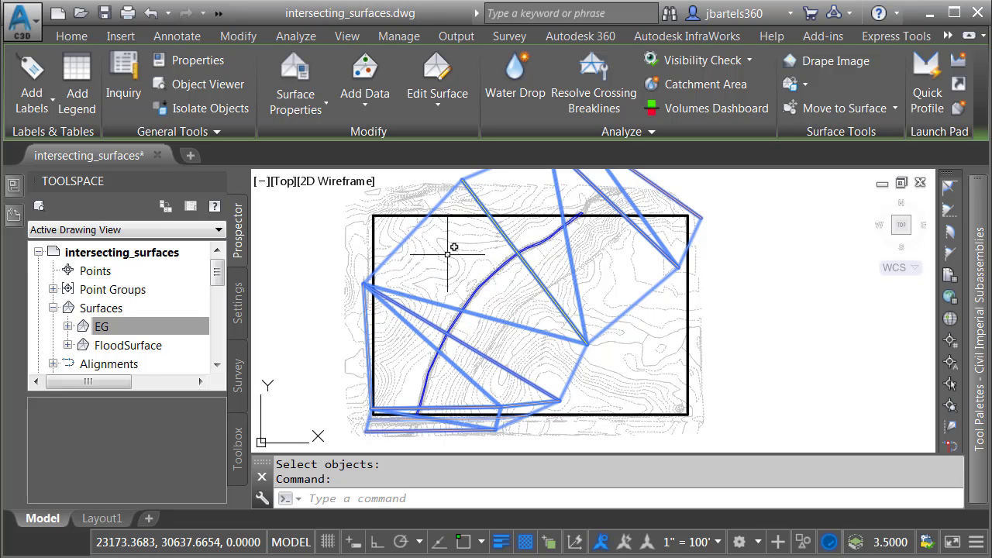
click(447, 255)
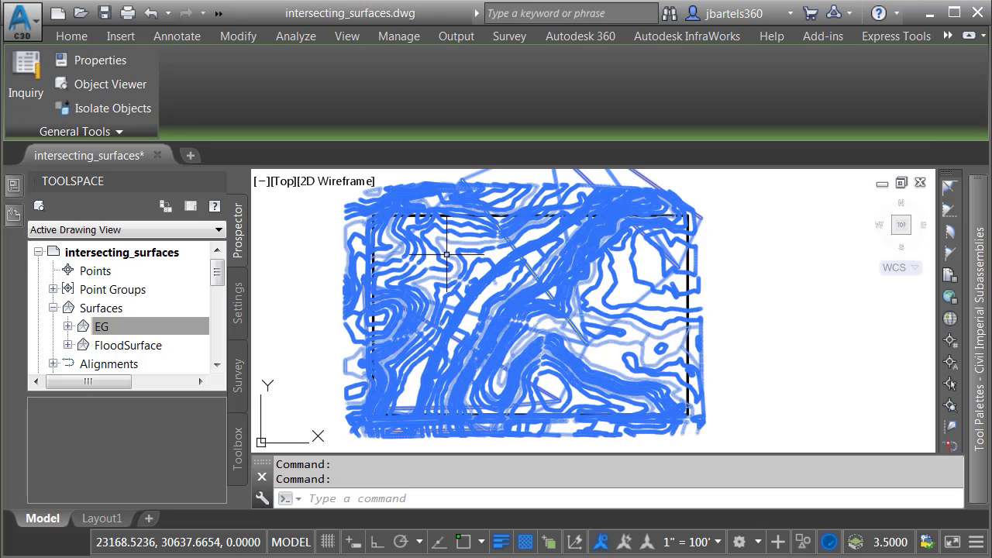
click(129, 83)
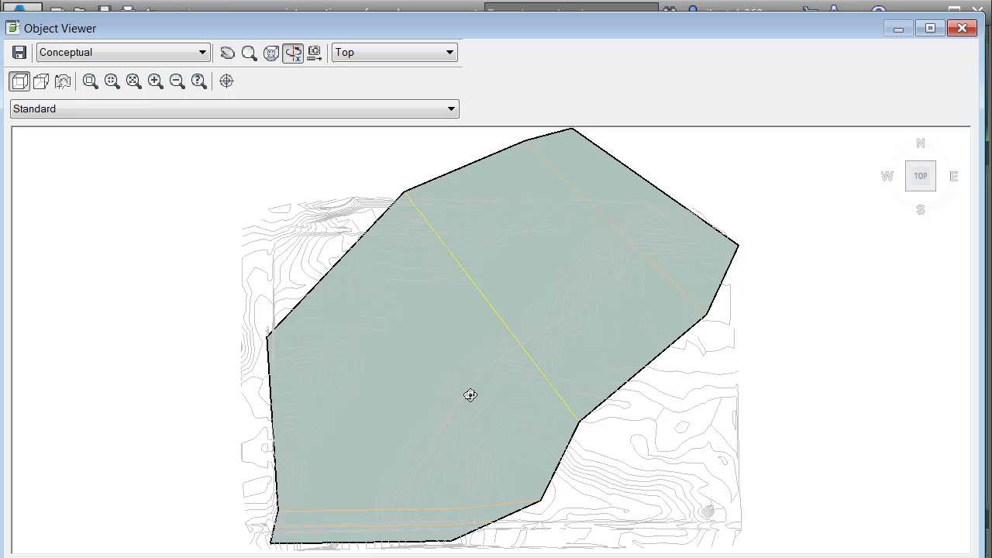
drag(471, 395, 490, 226)
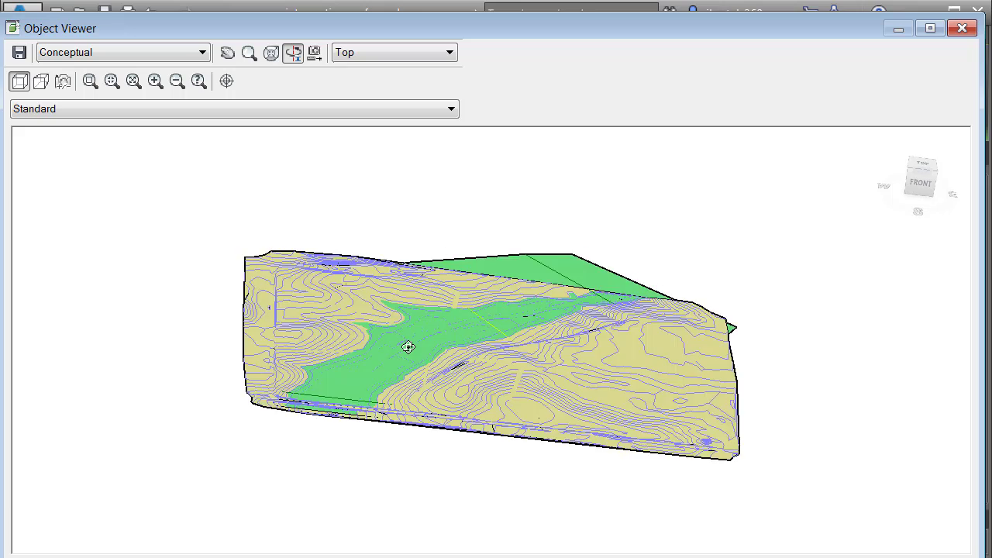
scroll(407, 347, up, 5)
middle_drag(408, 347, 526, 368)
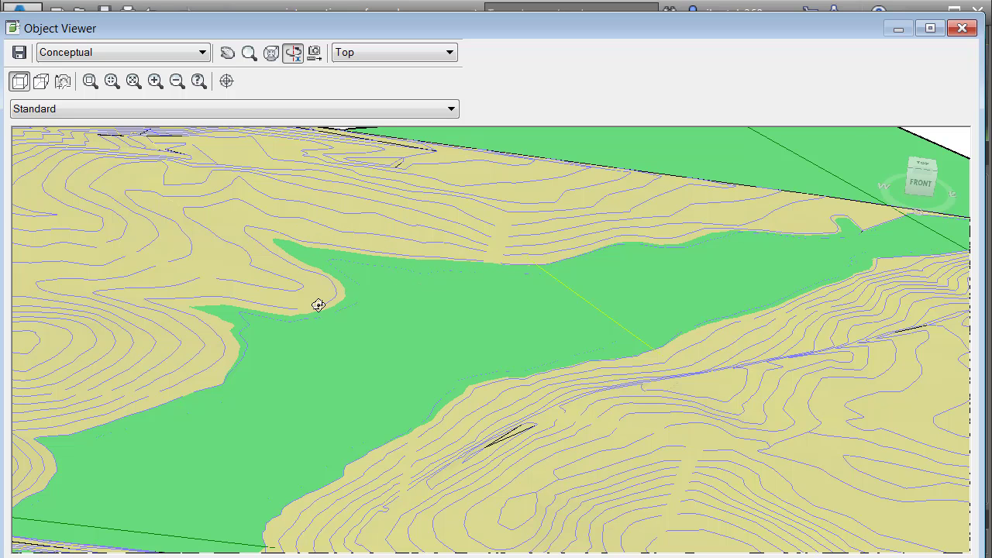
Step: Run Minimum Distance Between Surfaces on EG and FloodSurface, drawing the intersection as polylines
click(951, 34)
click(478, 282)
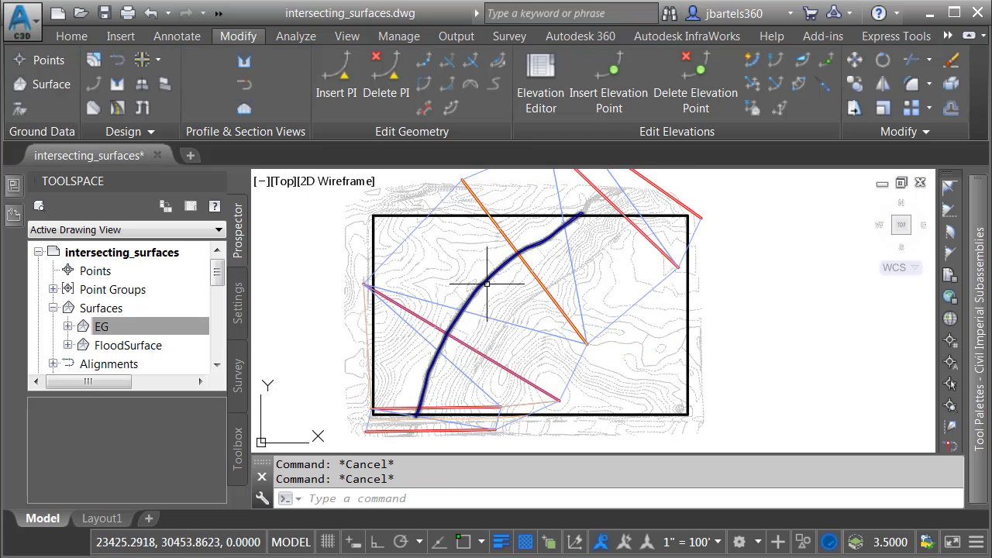
scroll(480, 281, up, 5)
mouse_move(485, 283)
middle_down()
mouse_move(437, 325)
mouse_move(487, 343)
middle_up()
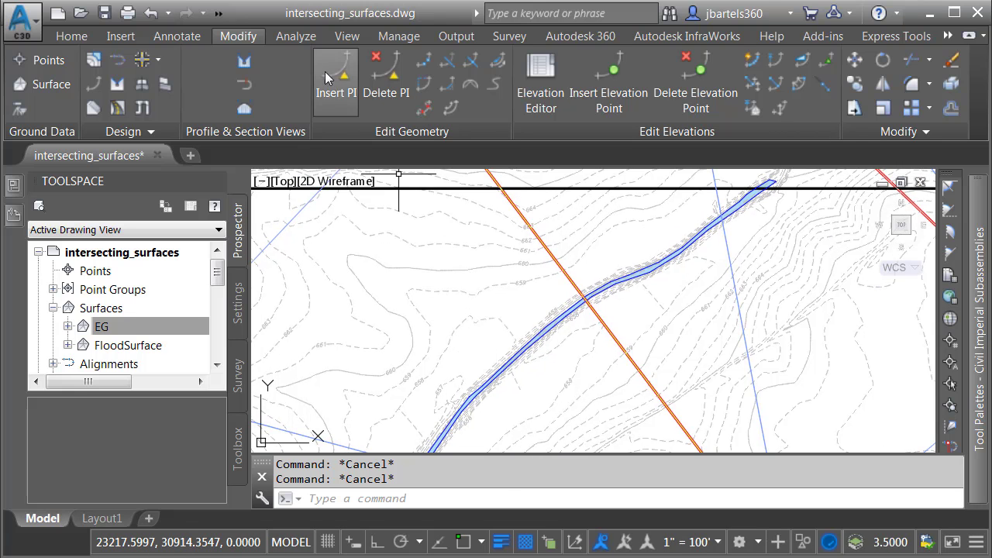
click(304, 35)
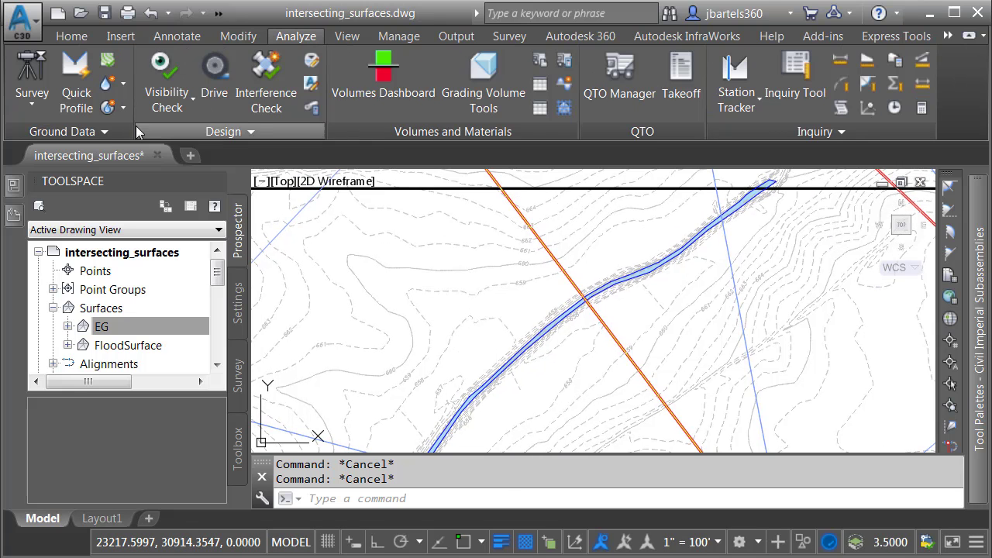
click(106, 132)
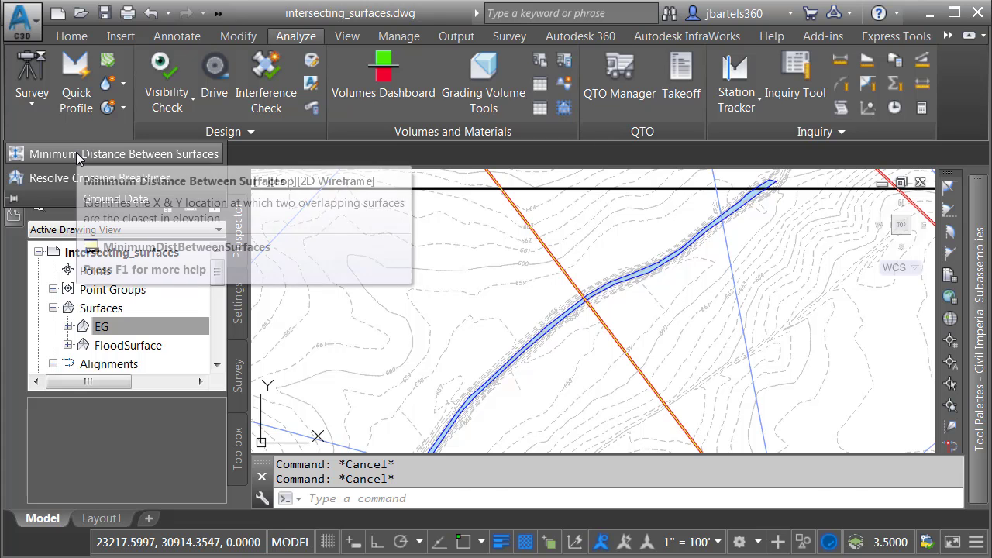
click(76, 154)
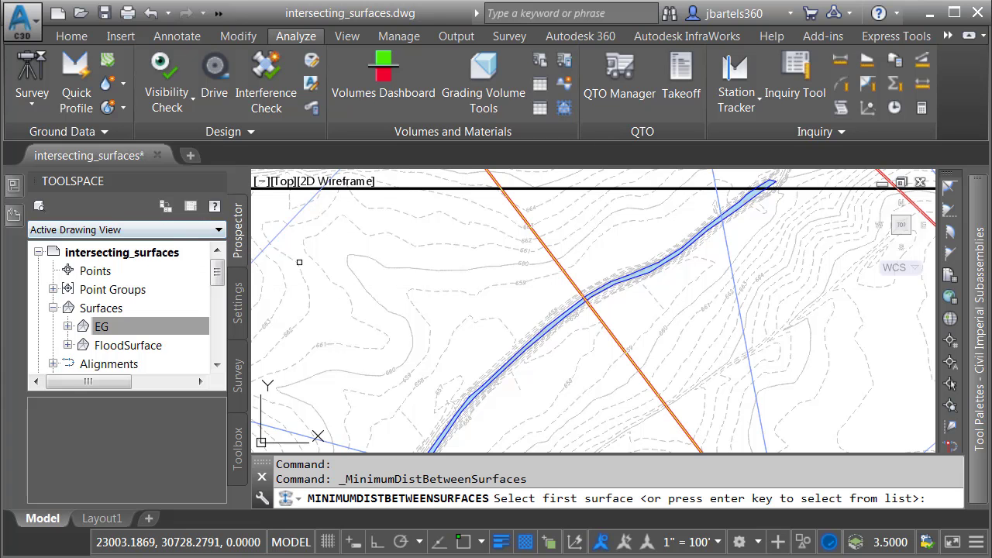
click(317, 262)
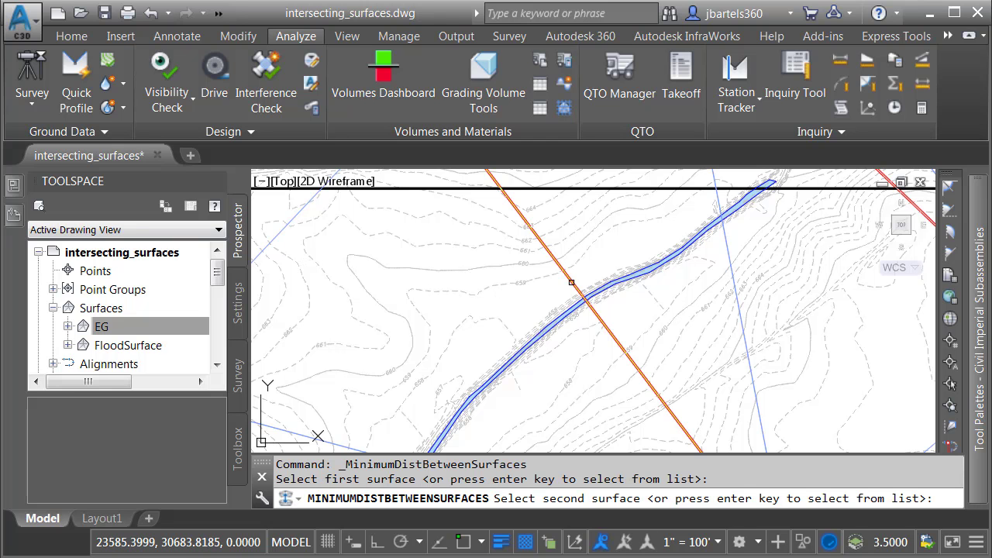
click(569, 284)
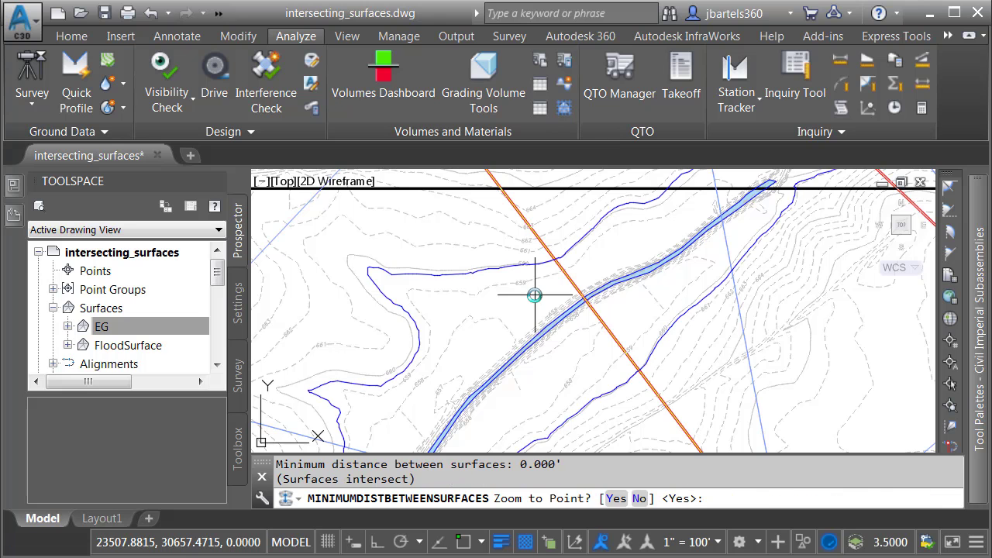
key(Return)
key(Return)
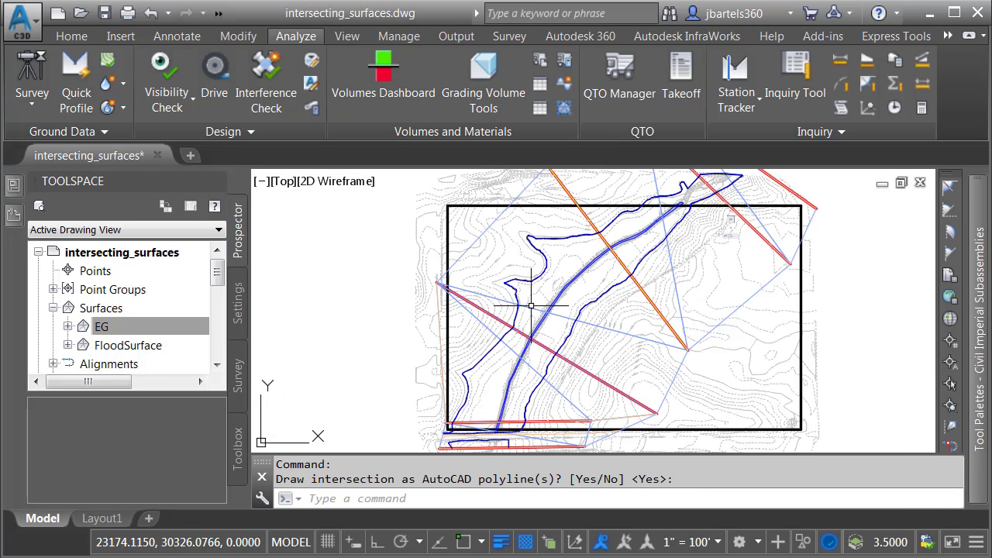
key(Return)
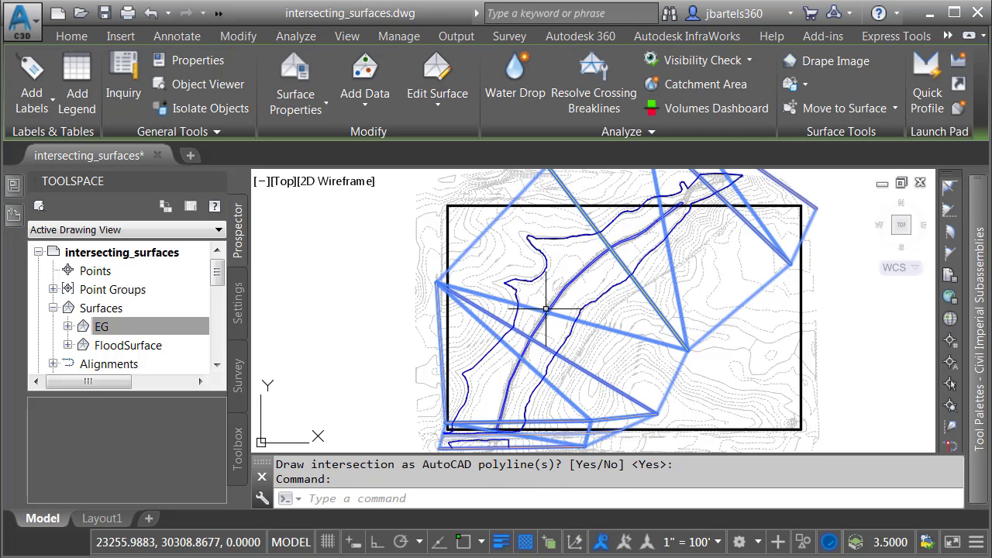
Step: Hide FloodSurface by setting its style to ADSK-NO DISPLAY in Properties
key(ctrl+1)
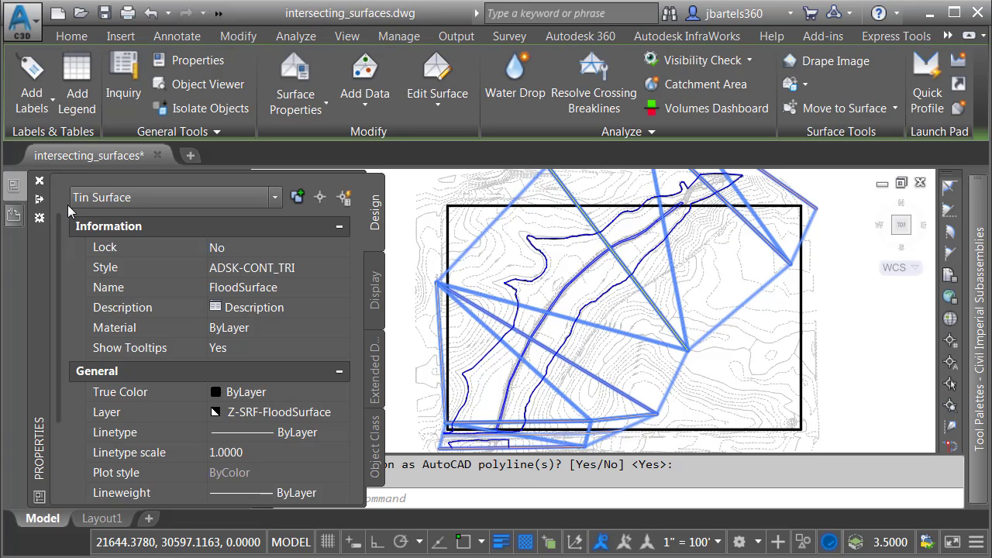
click(235, 267)
click(339, 268)
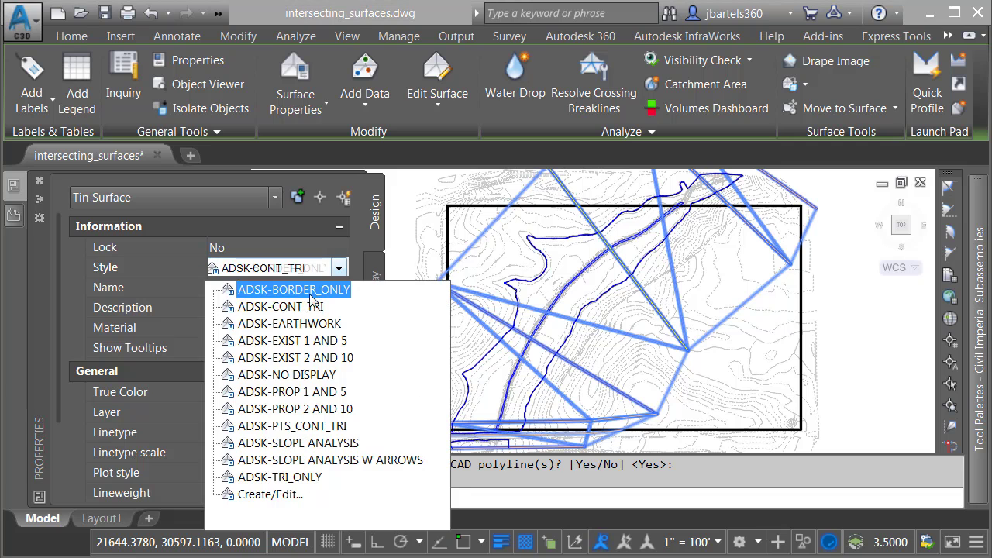
click(287, 374)
key(ctrl+1)
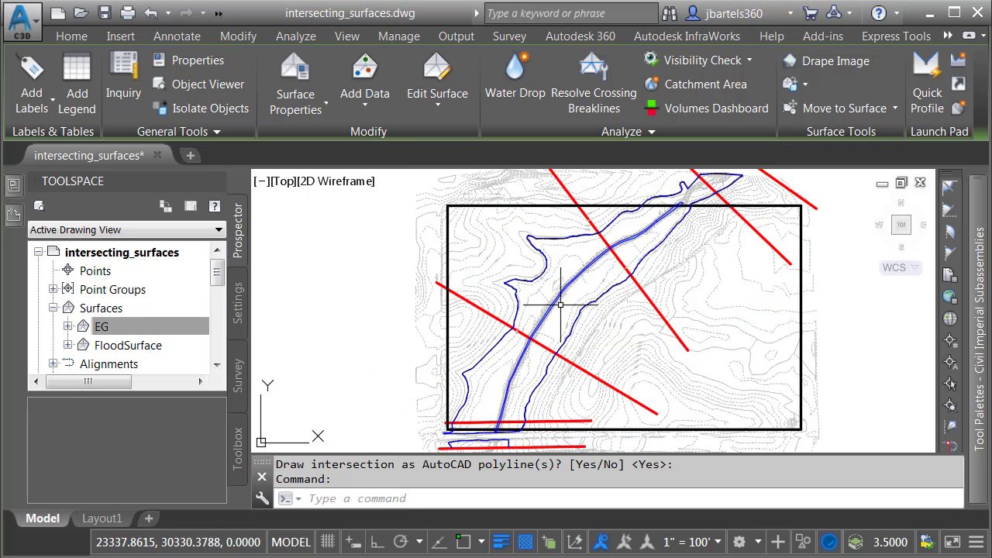
scroll(580, 297, up, 4)
middle_drag(580, 296, 583, 330)
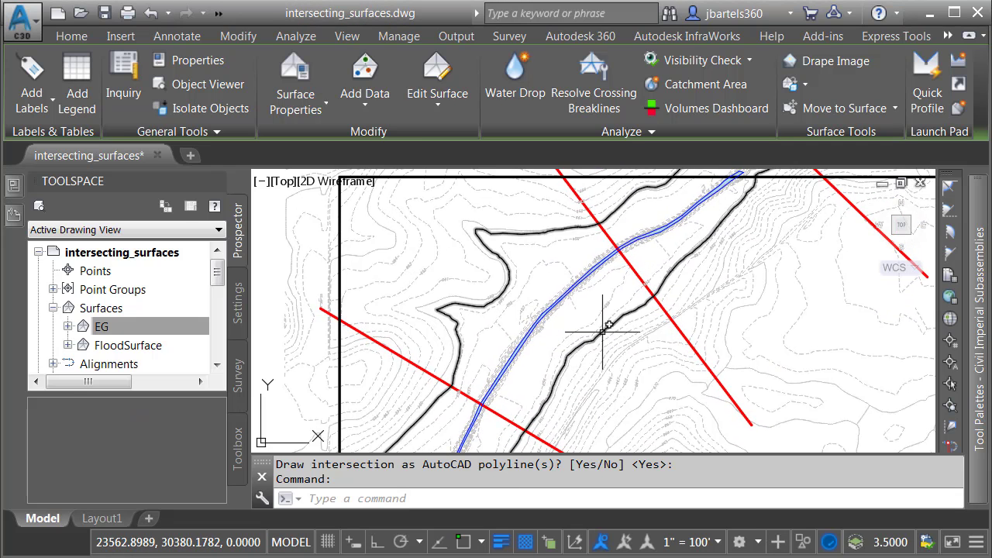
mouse_move(604, 332)
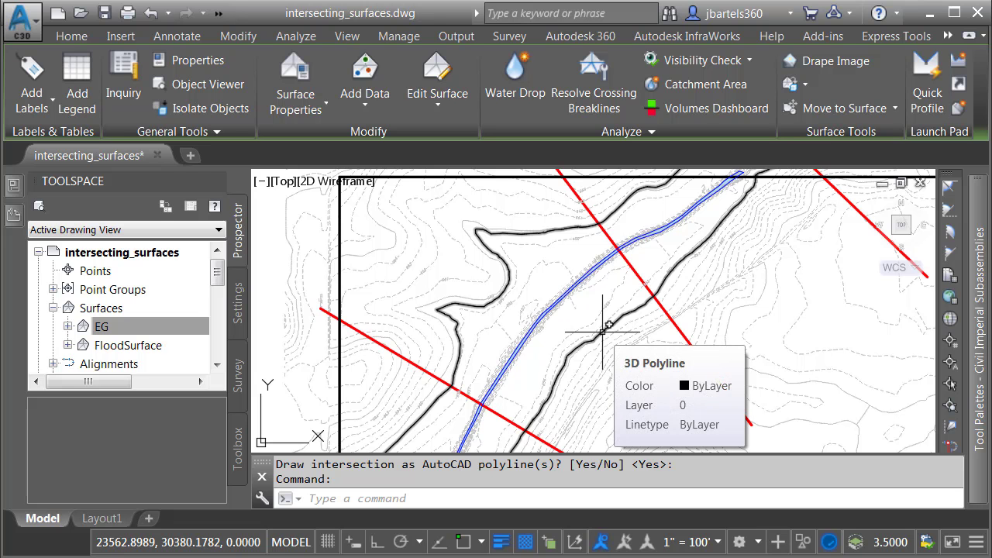
mouse_move(687, 270)
middle_down()
mouse_move(600, 338)
mouse_move(671, 259)
mouse_move(726, 174)
mouse_move(642, 229)
mouse_move(620, 261)
middle_up()
scroll(671, 259, up, 2)
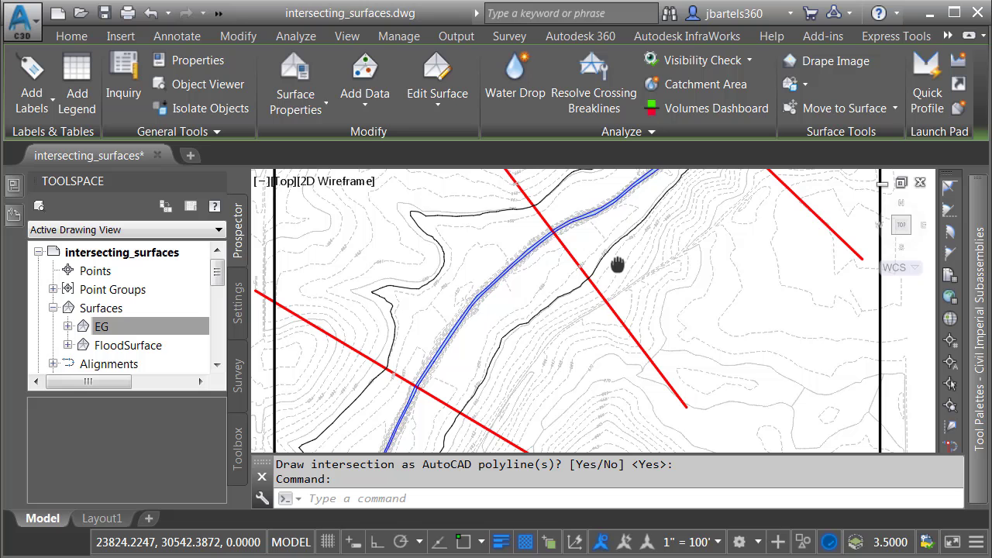
middle_click(580, 324)
middle_click(580, 324)
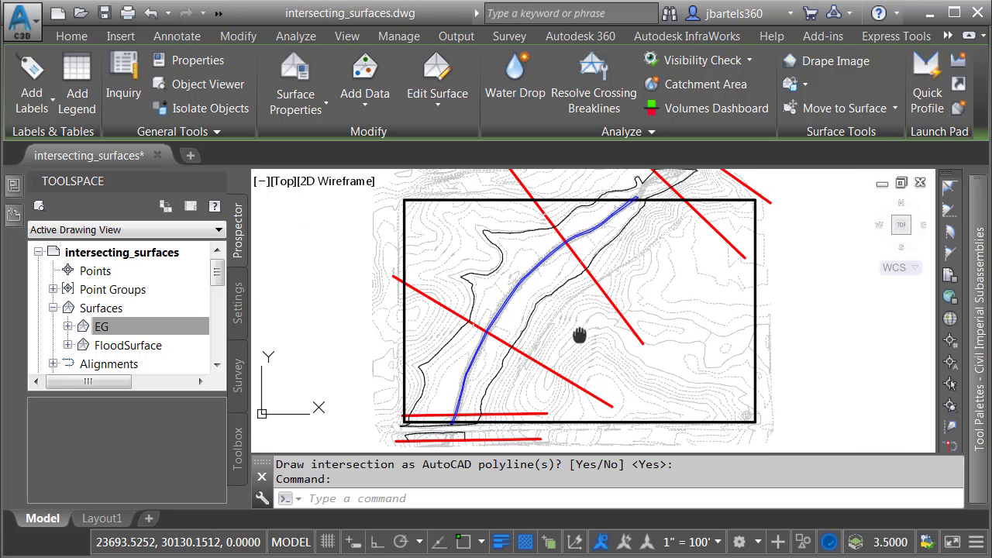